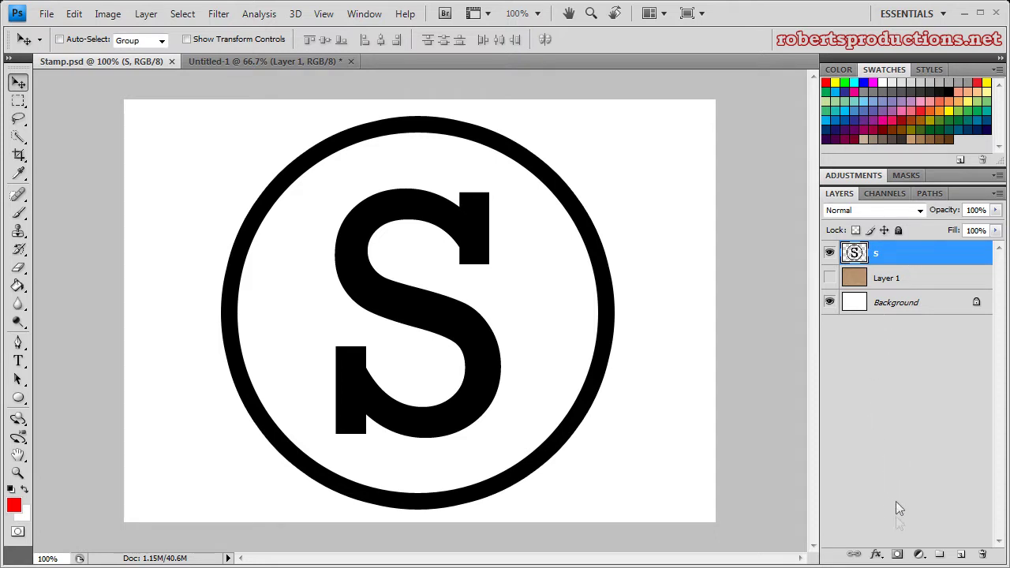
- Add a white layer mask to the S layer from the Layers panel
click(897, 556)
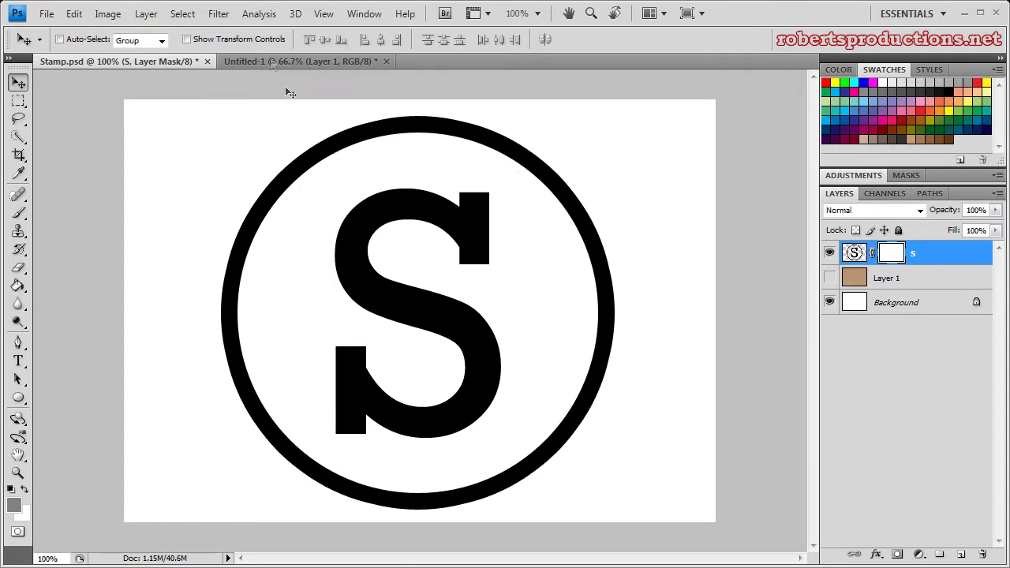
- Apply Texturizer to the S mask: Sandstone, 194% scaling, relief lowered to about 40
click(225, 17)
mouse_move(255, 284)
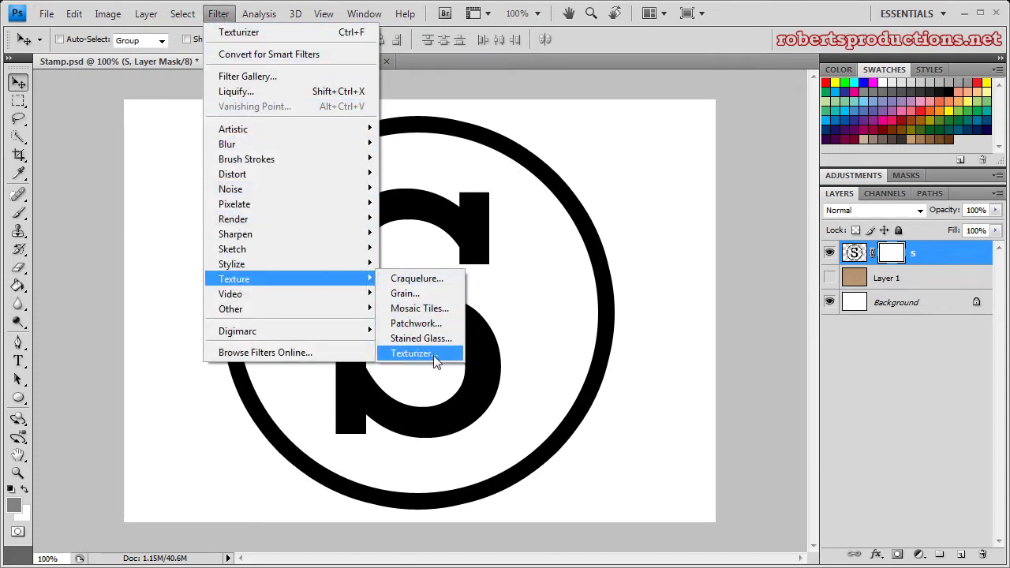
click(411, 353)
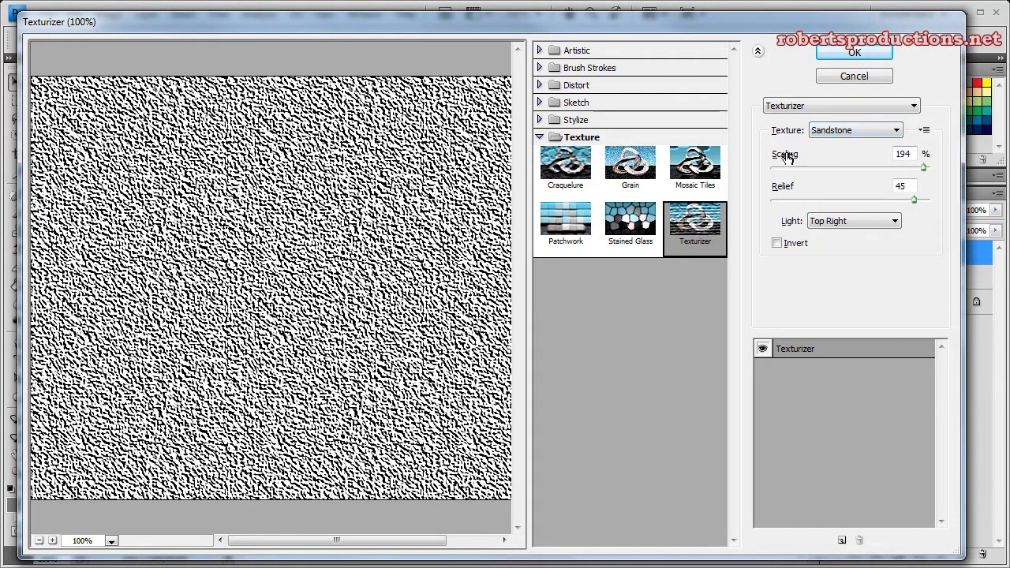
drag(913, 204, 900, 208)
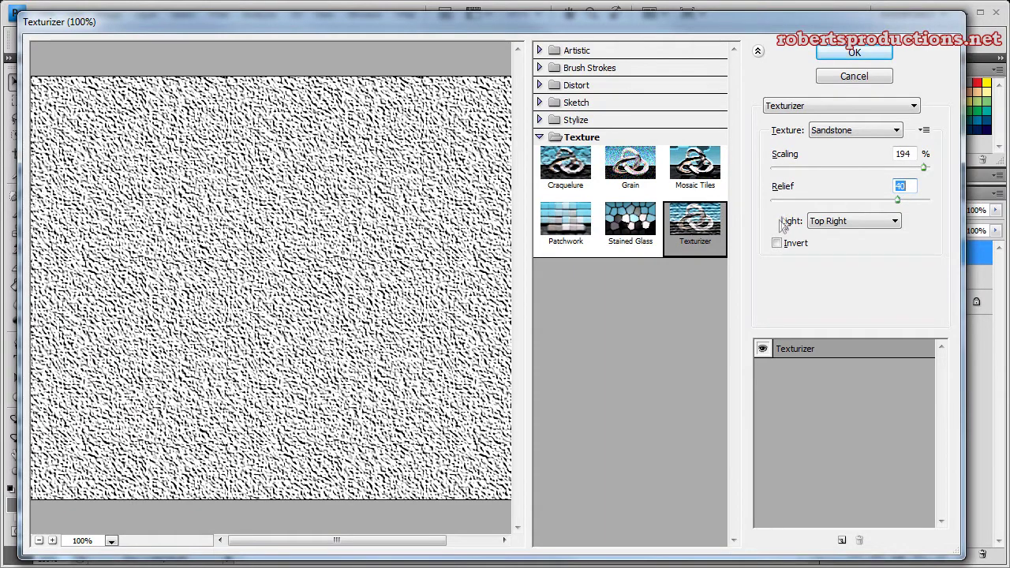
click(855, 54)
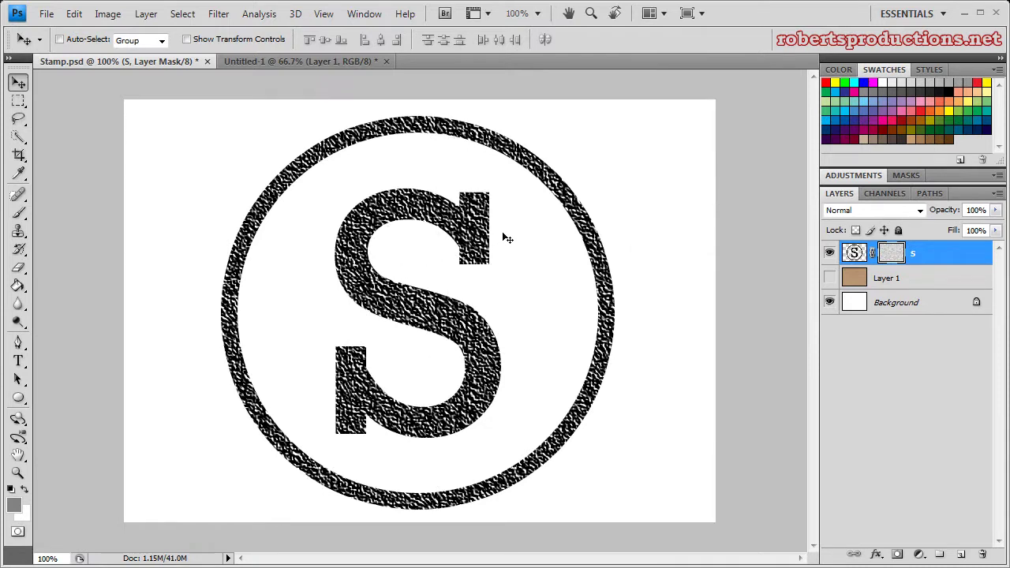
- Toggle the cardboard layer's visibility to preview the stamp, leaving it hidden
click(828, 279)
click(828, 279)
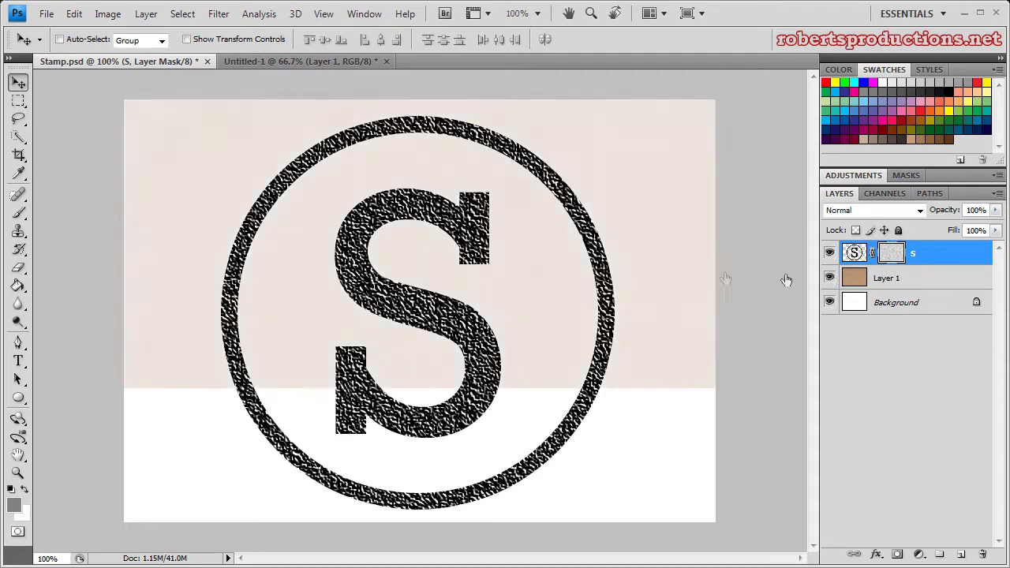
click(828, 278)
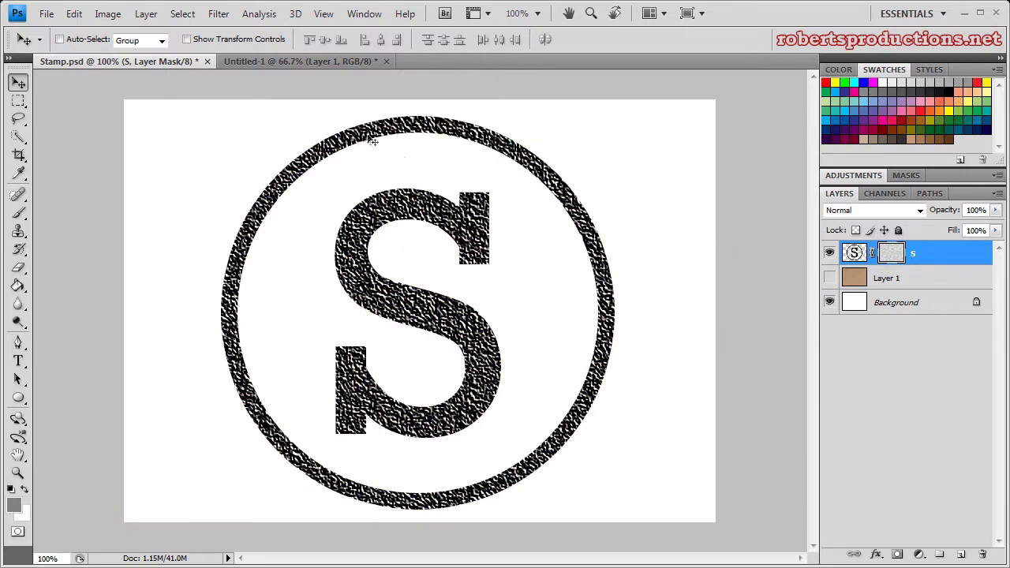
- Apply Levels to the mask with midtone 6.40 and white input 99
click(107, 15)
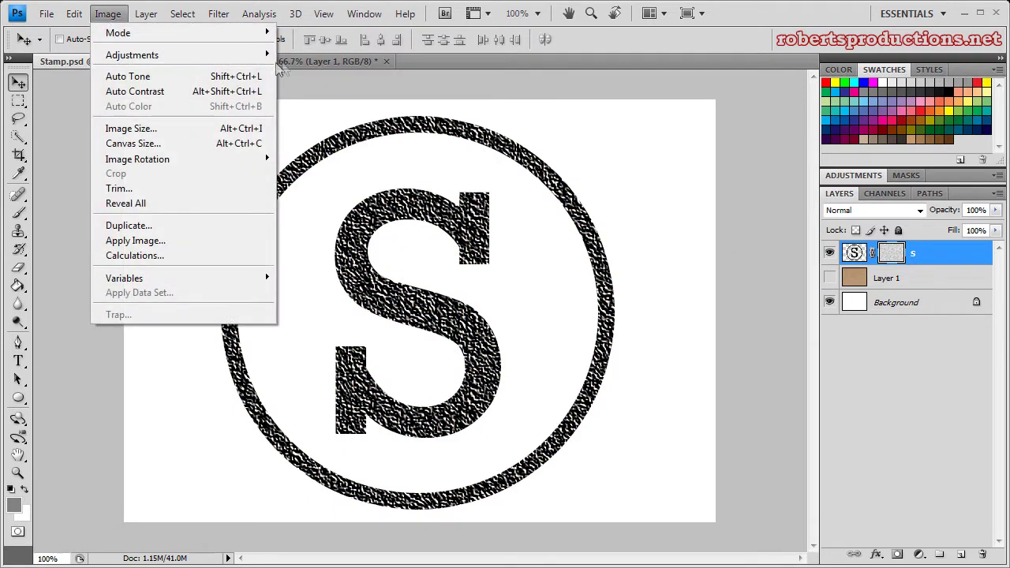
mouse_move(209, 55)
click(304, 70)
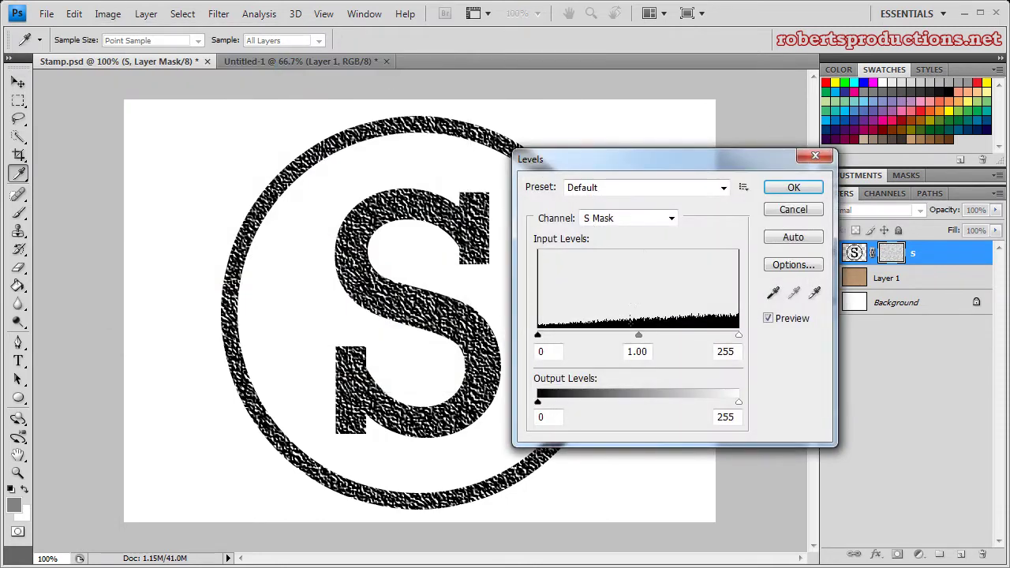
drag(636, 335, 539, 338)
drag(739, 335, 616, 338)
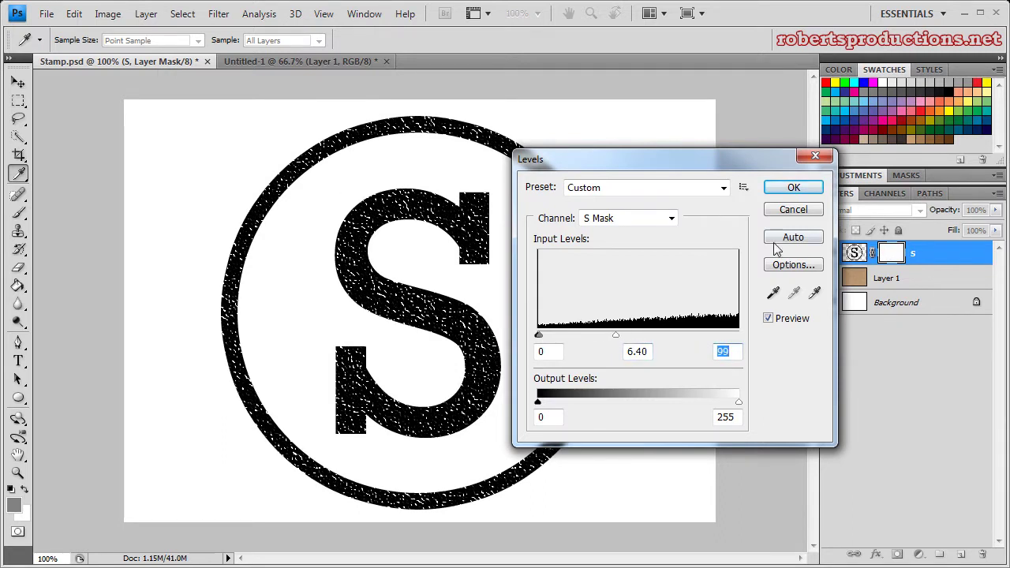
click(793, 188)
key(v)
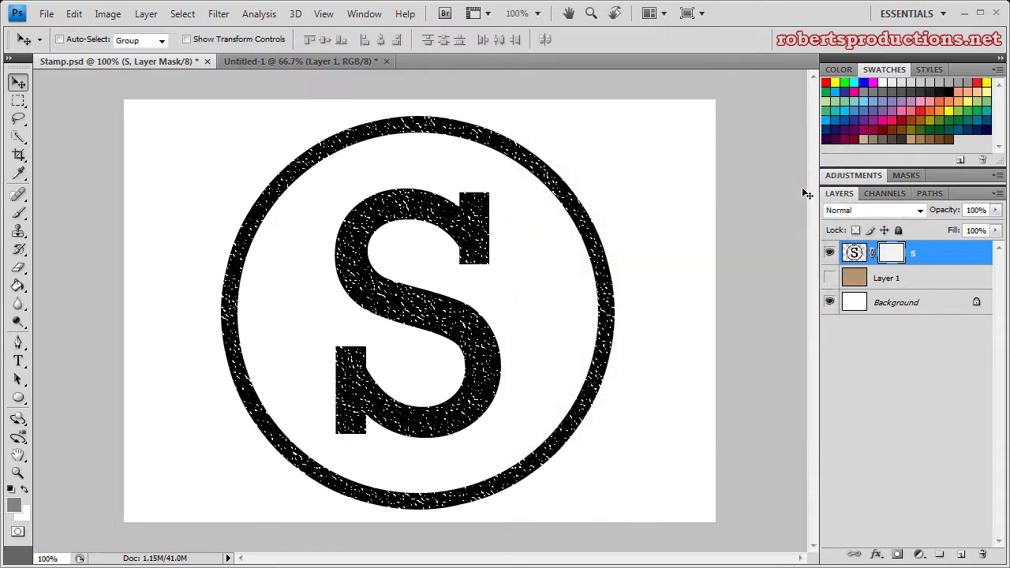
- Lock the S layer's transparent pixels and fill the stamp artwork with red
click(854, 253)
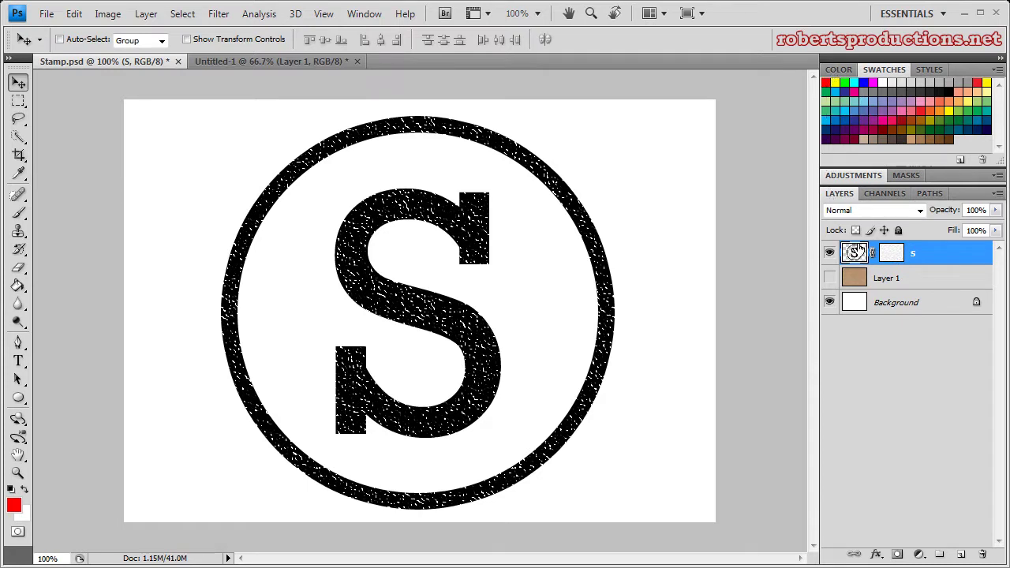
click(856, 231)
key(alt+BackSpace)
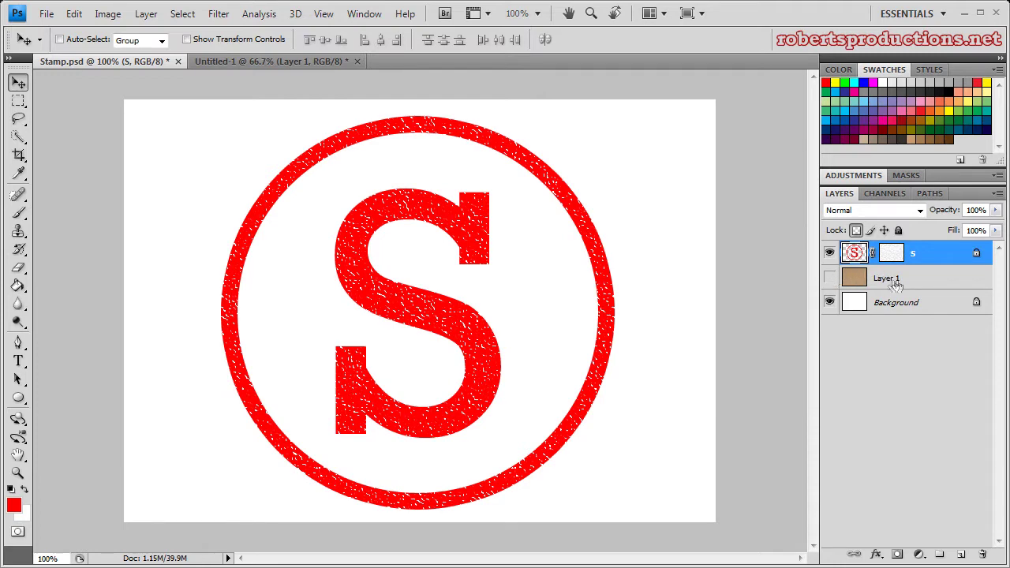
- Show the cardboard layer and set the S layer's blend mode to Multiply
click(829, 278)
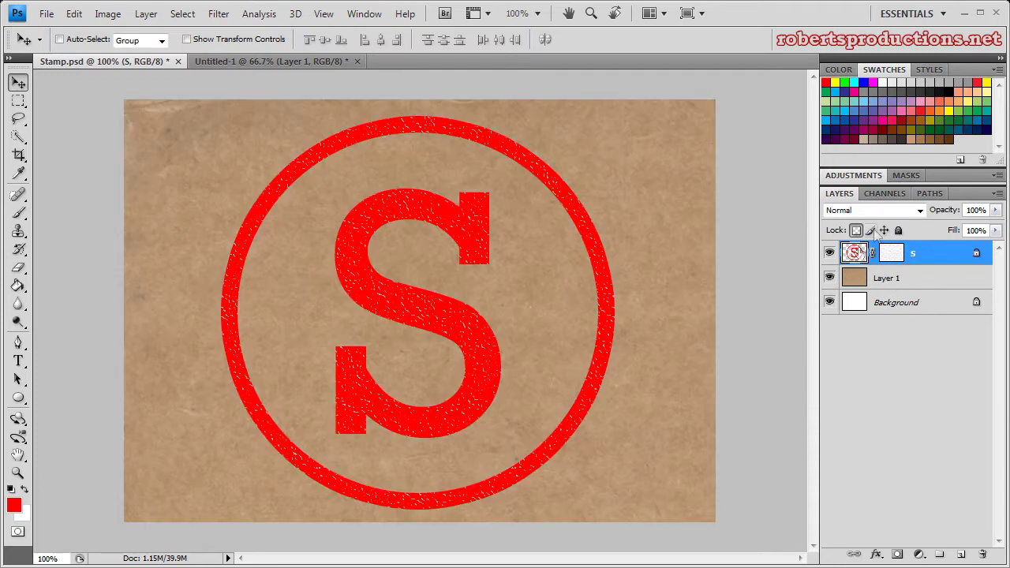
click(876, 212)
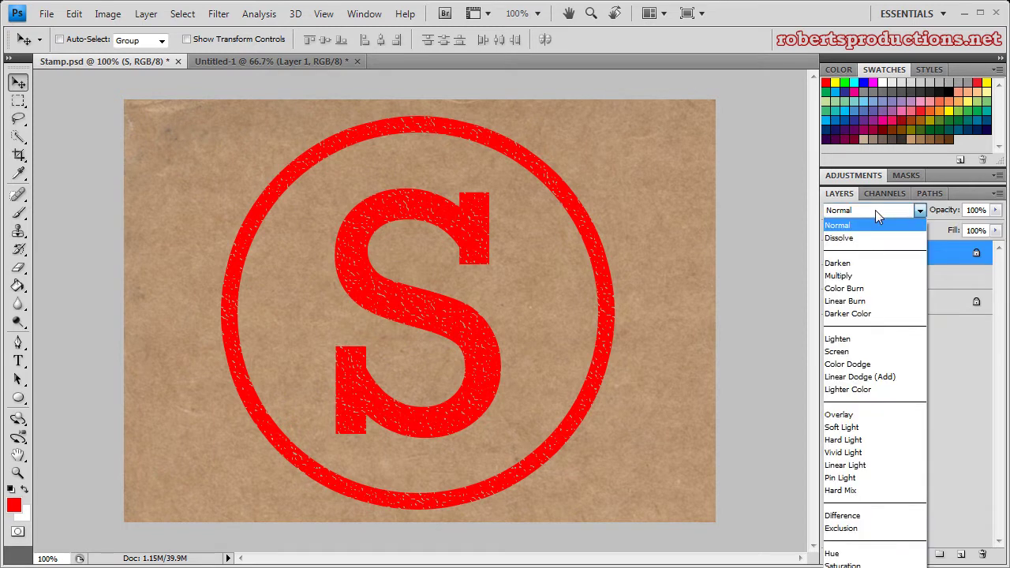
click(868, 276)
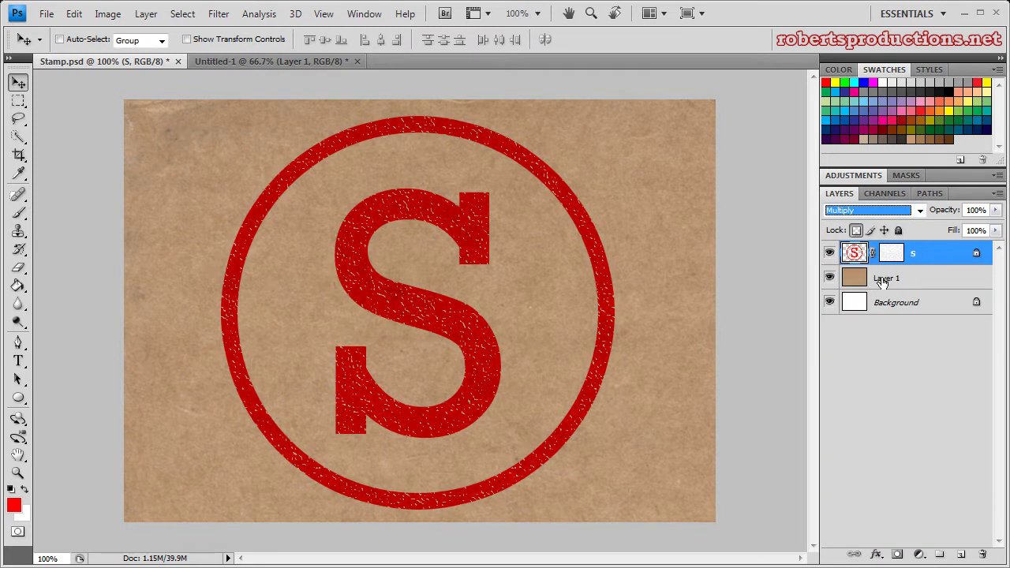
- Scale the stamp to about 87.7%, rotate it -9.2°, reposition it and commit
key(ctrl+t)
drag(615, 116, 563, 164)
drag(483, 244, 523, 219)
drag(604, 129, 573, 114)
drag(507, 227, 506, 243)
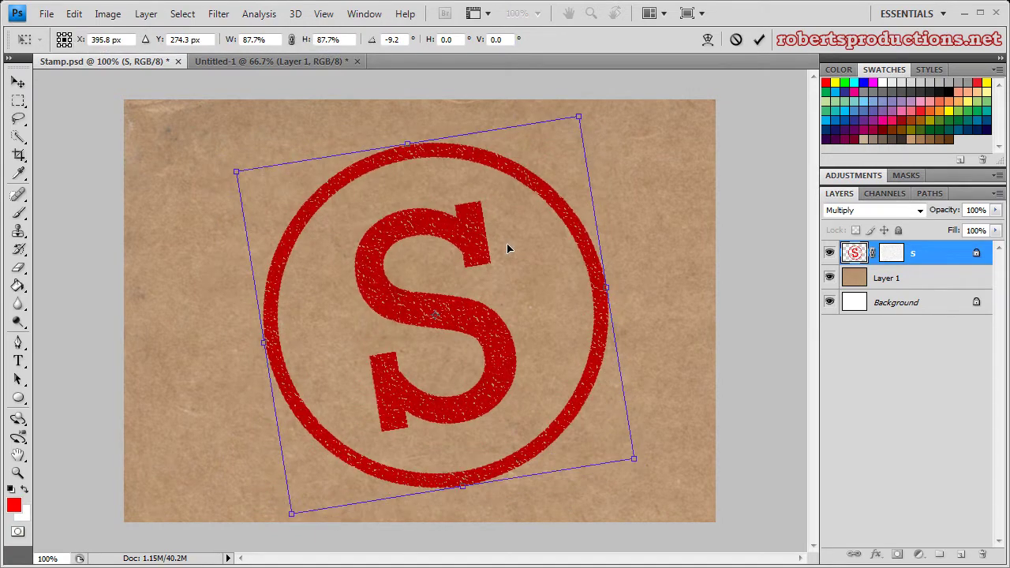
key(Return)
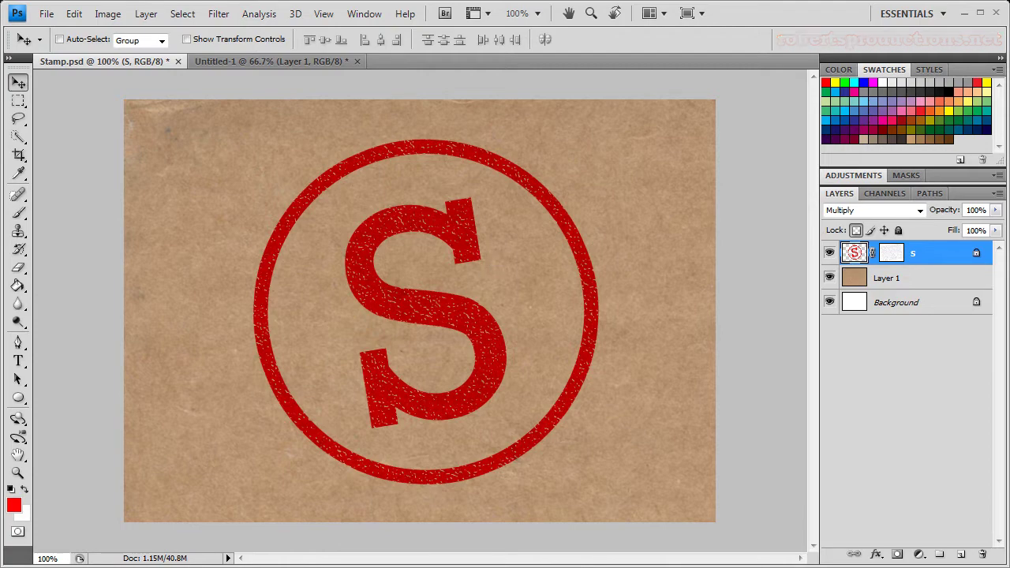
key(alt+Tab)
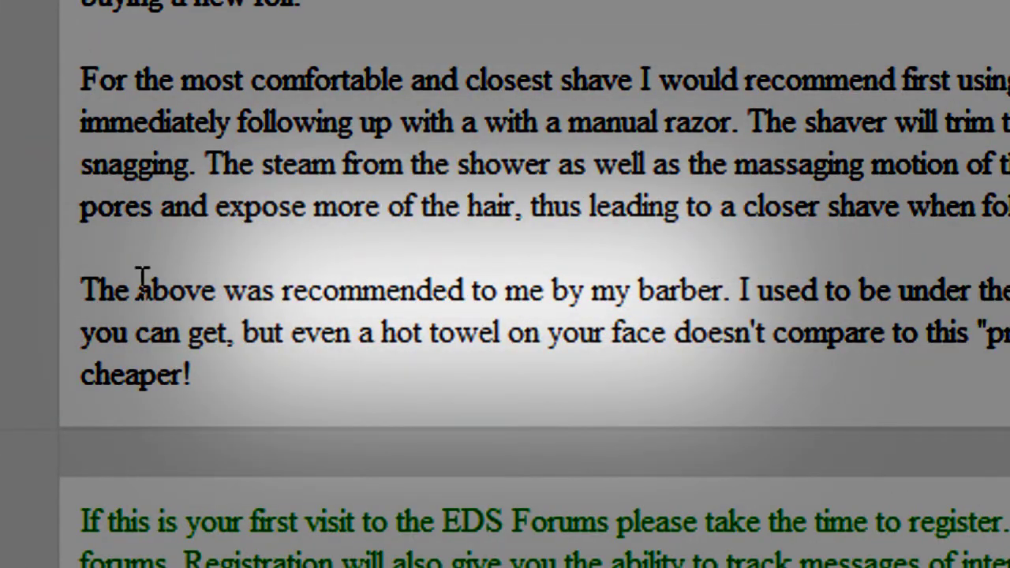
drag(100, 290, 737, 292)
click(665, 284)
drag(639, 290, 743, 289)
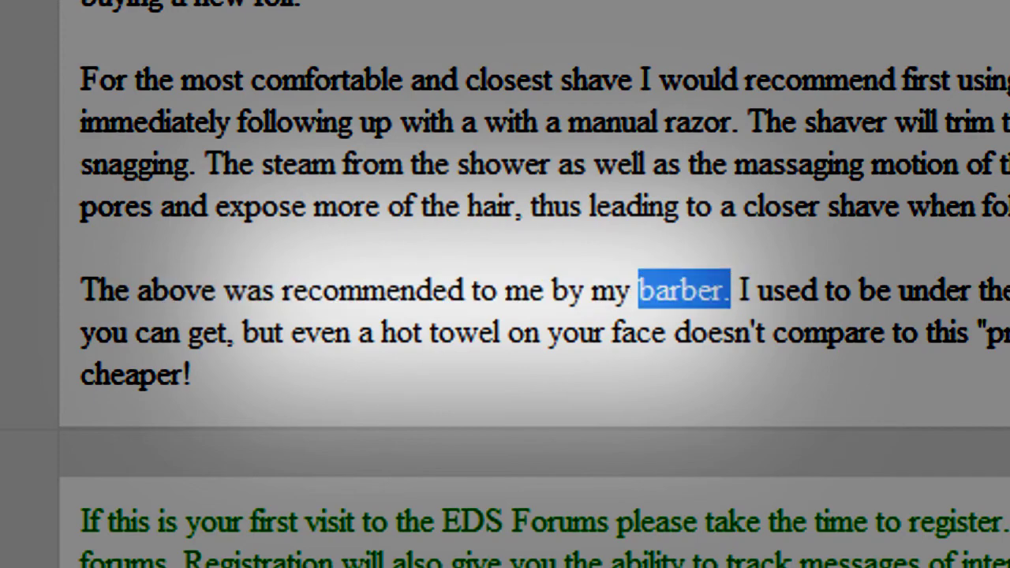